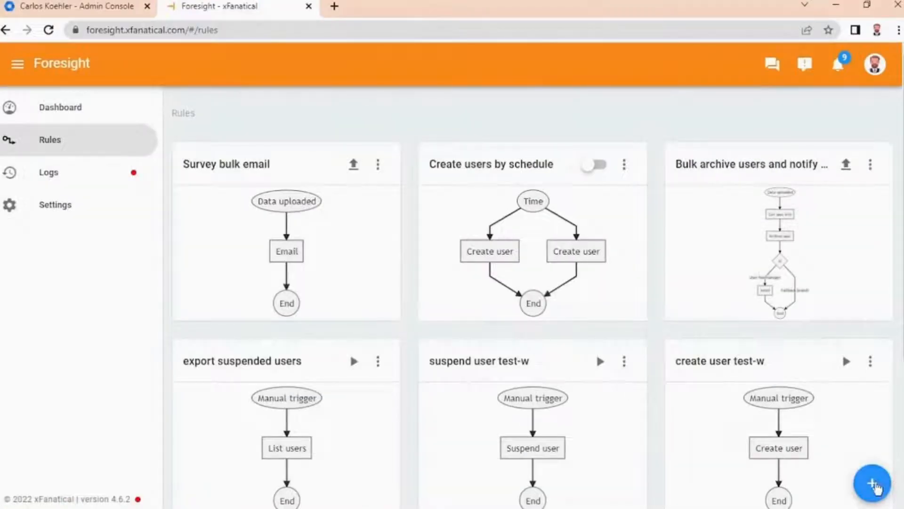
Create a new rule with the Data uploaded trigger and load the file Mail Merge with multiple templates.csv.
left_click(874, 483)
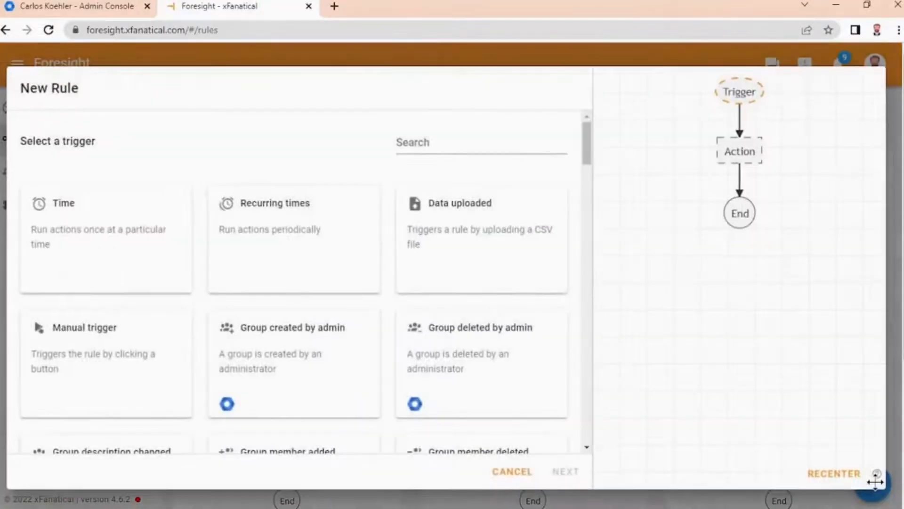
left_click(463, 217)
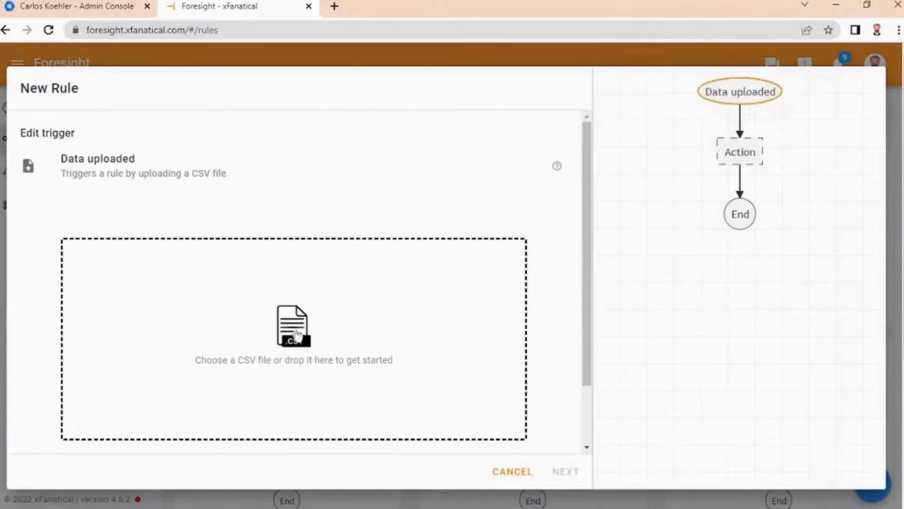
left_click(296, 334)
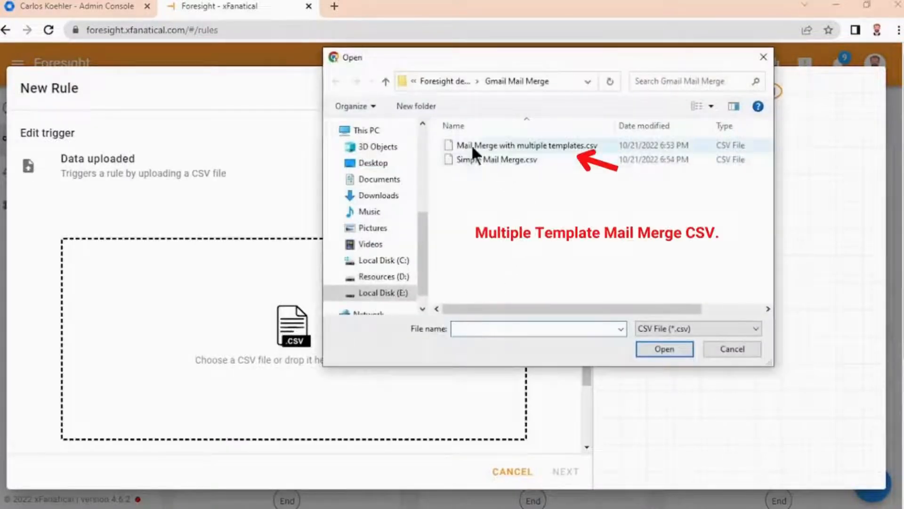
double_click(526, 144)
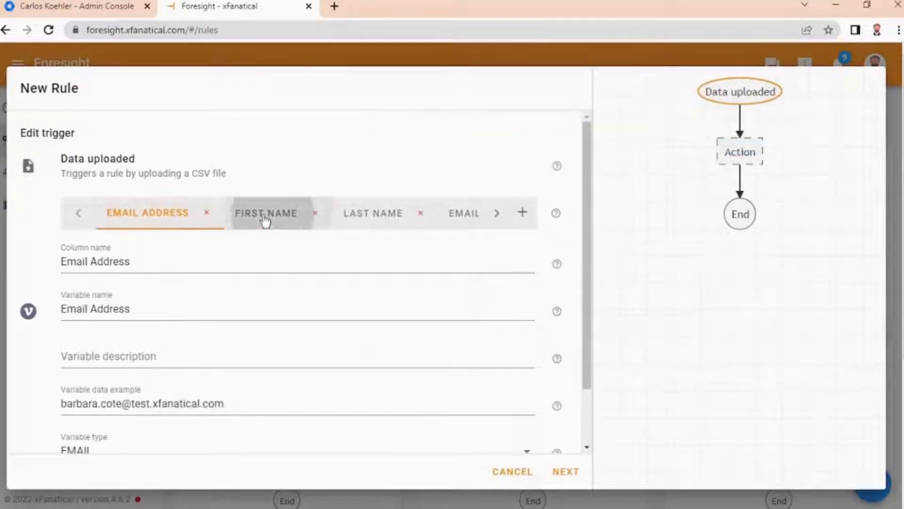
Review the First Name, Last Name and Email template name columns and accept the trigger settings.
left_click(265, 220)
left_click(367, 215)
left_click(396, 220)
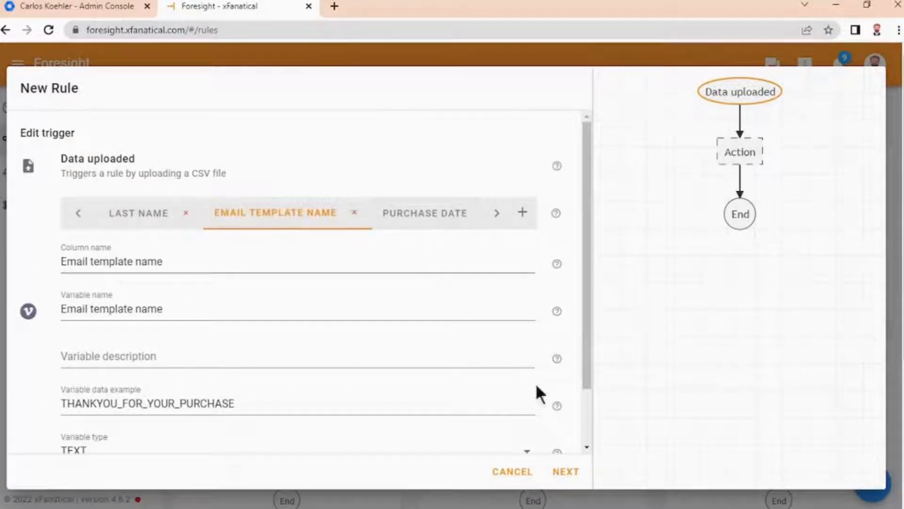
left_click(565, 471)
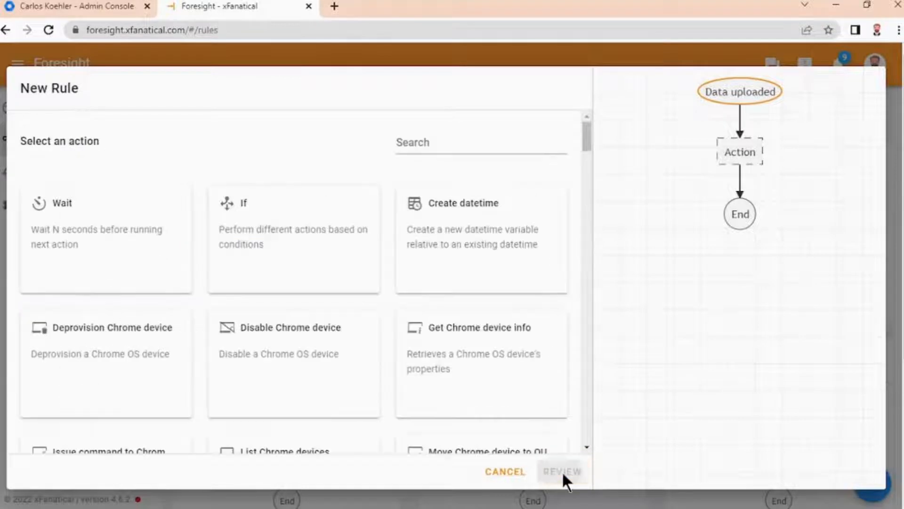
Add an If action and name its first branch THANKYOU_FOR_YOUR_PURCHASE, copied from the mail merge spreadsheet's Email template name column.
left_click(276, 241)
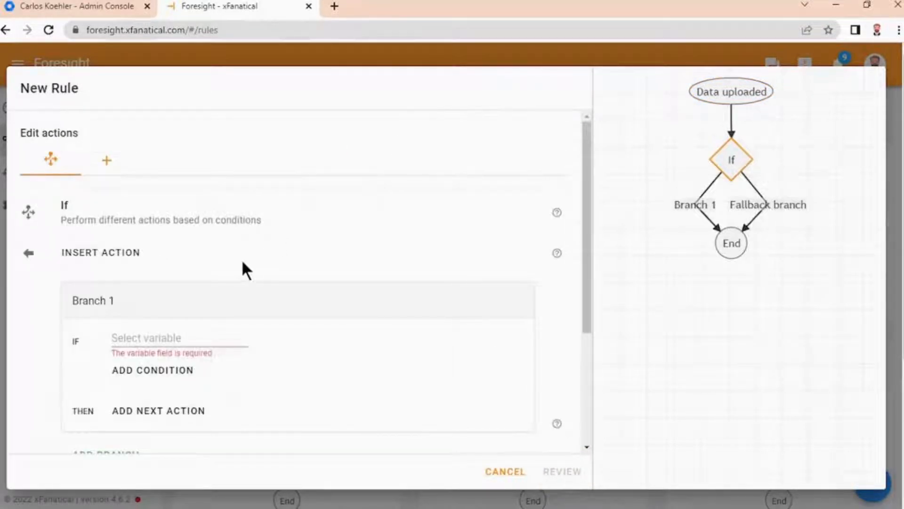
scroll(240, 263, "down", 1)
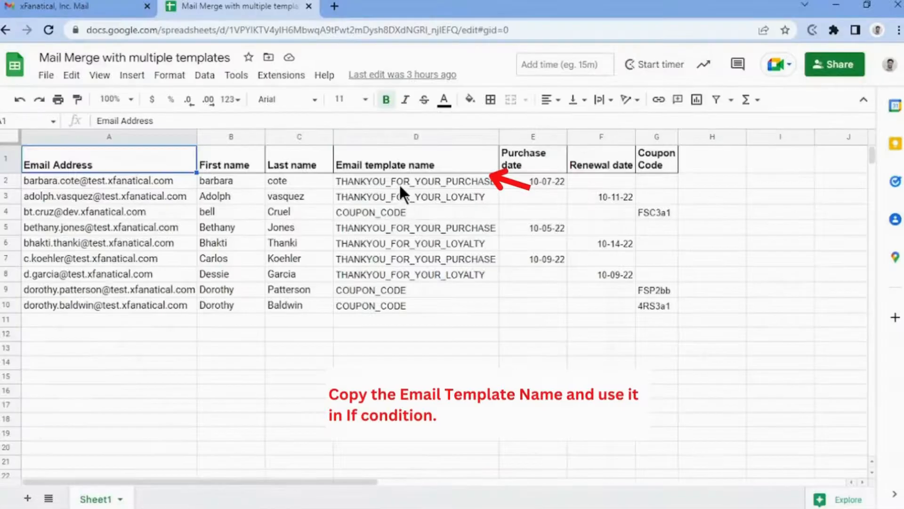
left_click(400, 182)
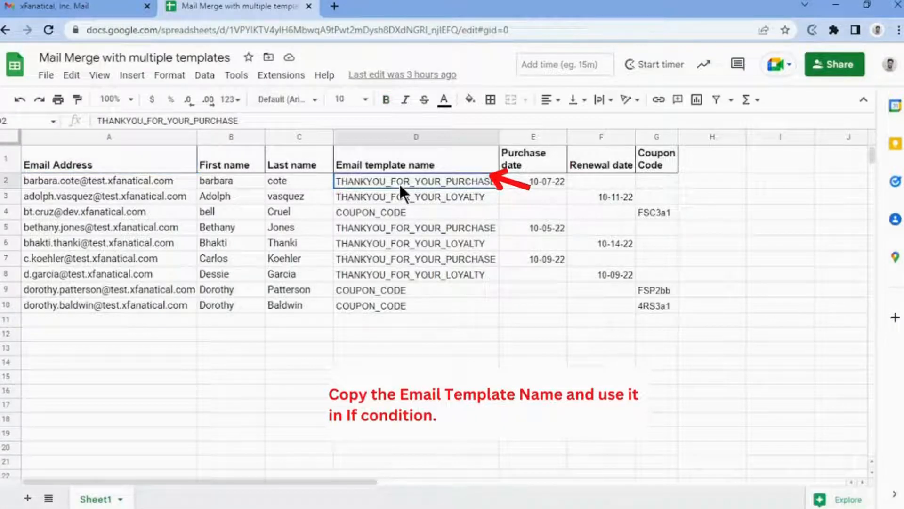
key("ctrl+c")
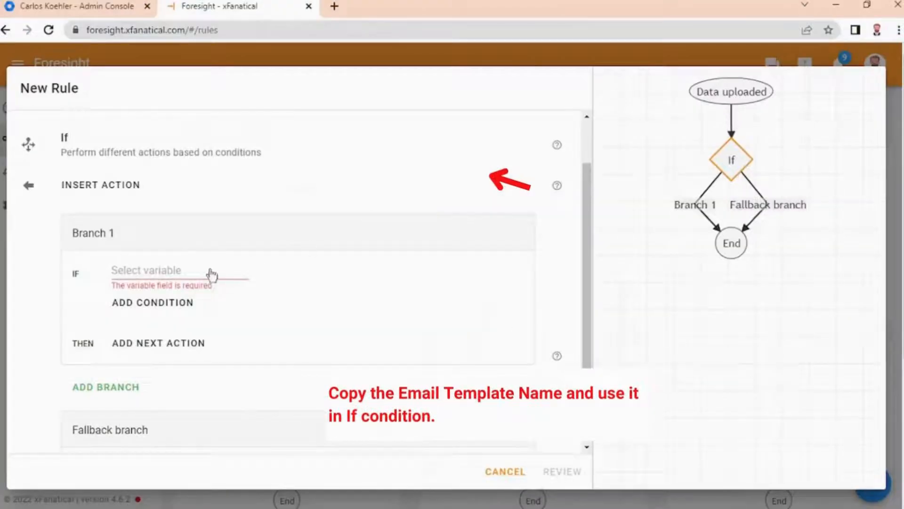
left_click(212, 275)
left_click(93, 238)
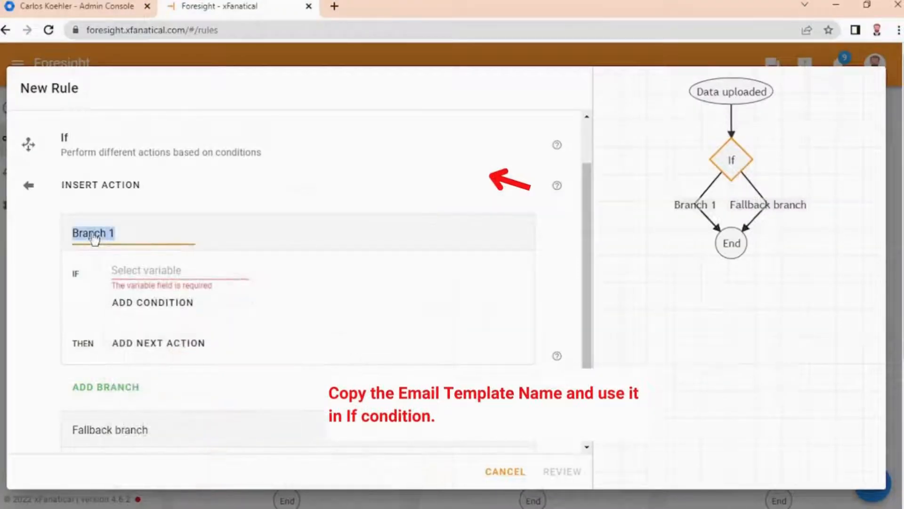
key("ctrl+v")
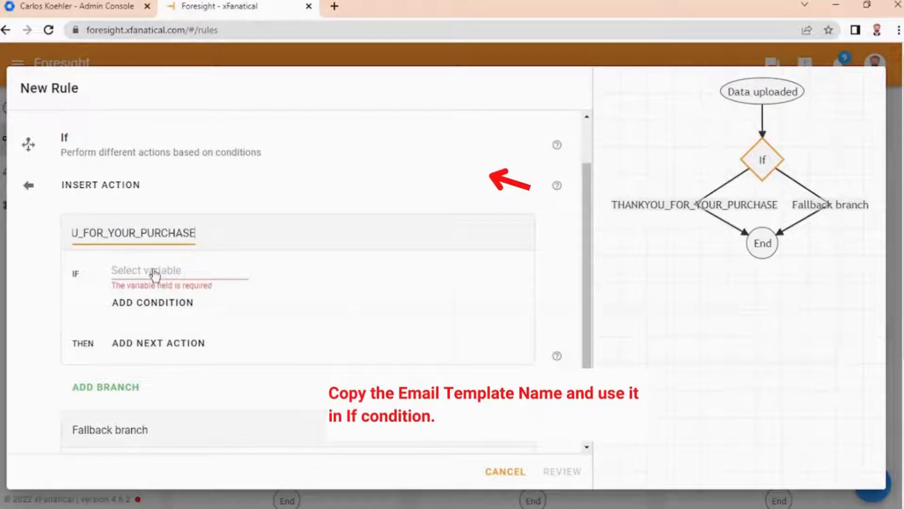
Set the branch condition to Email template name, text is exactly, THANKYOU_FOR_YOUR_PURCHASE.
left_click(155, 274)
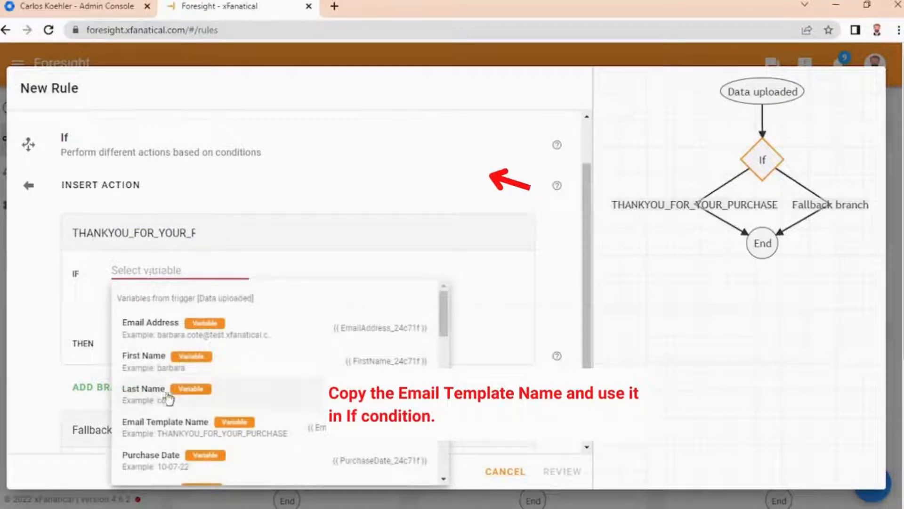
scroll(167, 395, "down", 1)
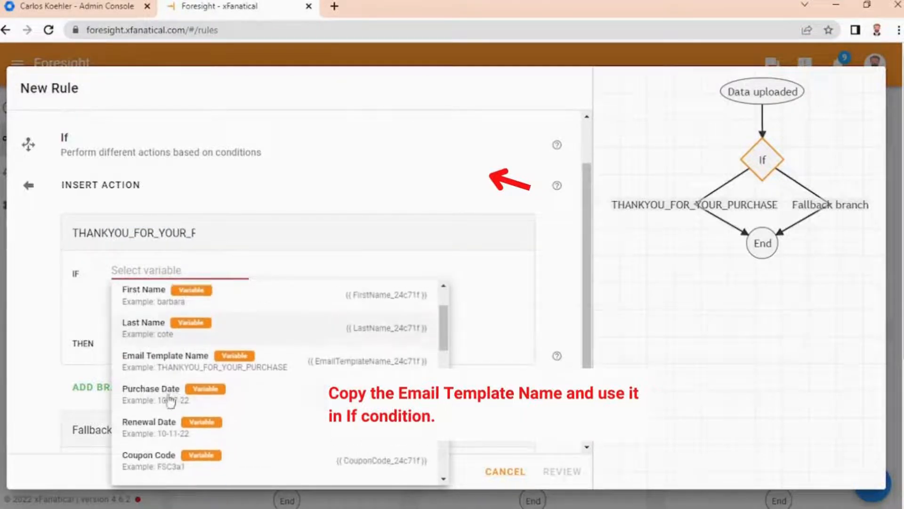
left_click(170, 362)
left_click(302, 282)
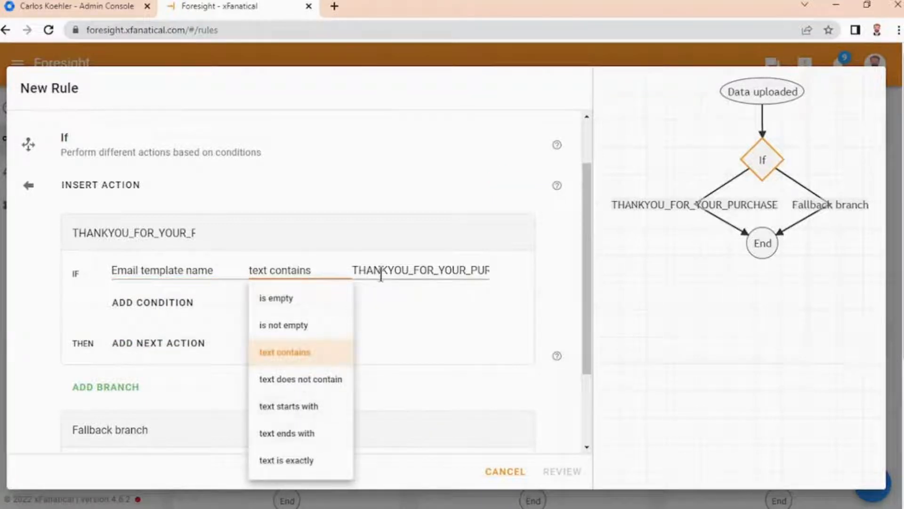
left_click(290, 459)
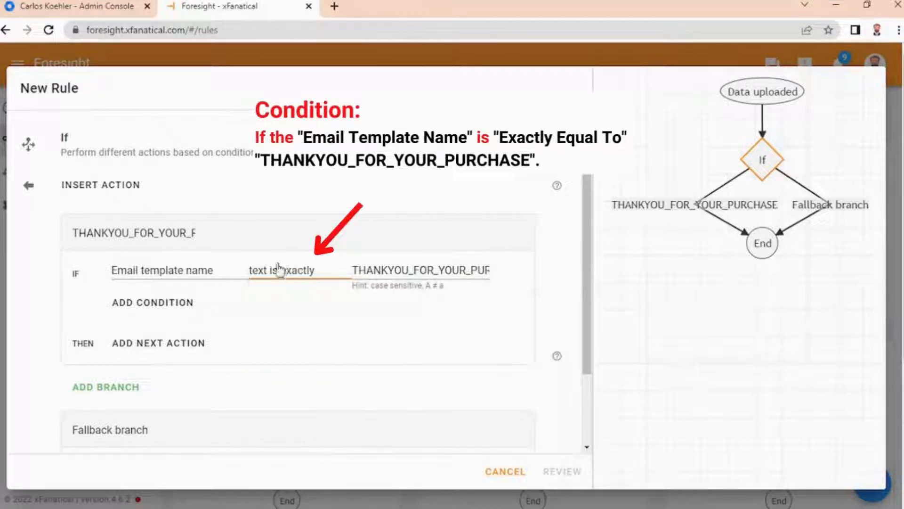
Search the actions for "email" and add the Gmail Email action to the THANKYOU_FOR_YOUR_PURCHASE branch.
scroll(170, 282, "down", 2)
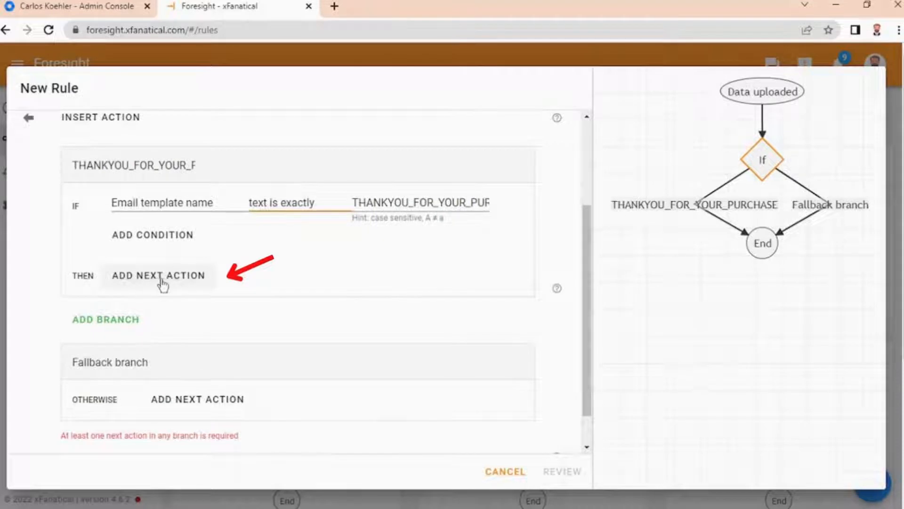
left_click(161, 278)
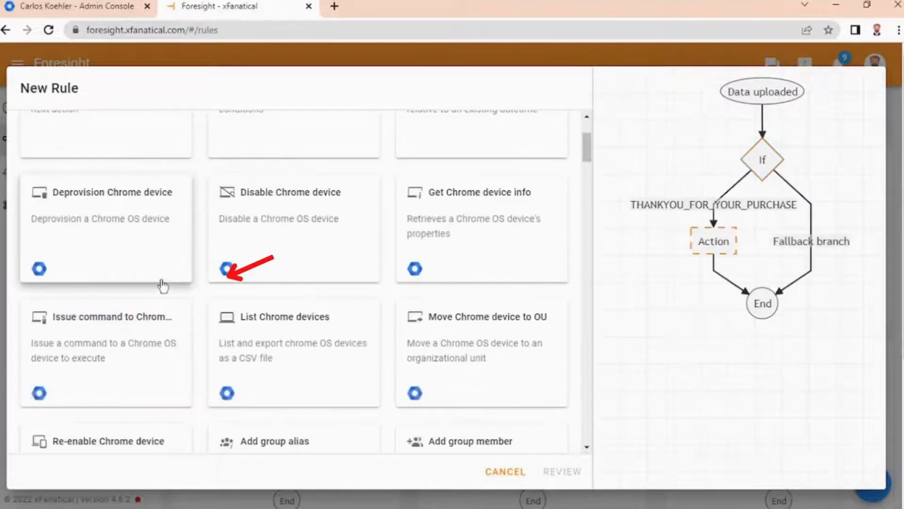
scroll(301, 280, "up", 3)
left_click(438, 144)
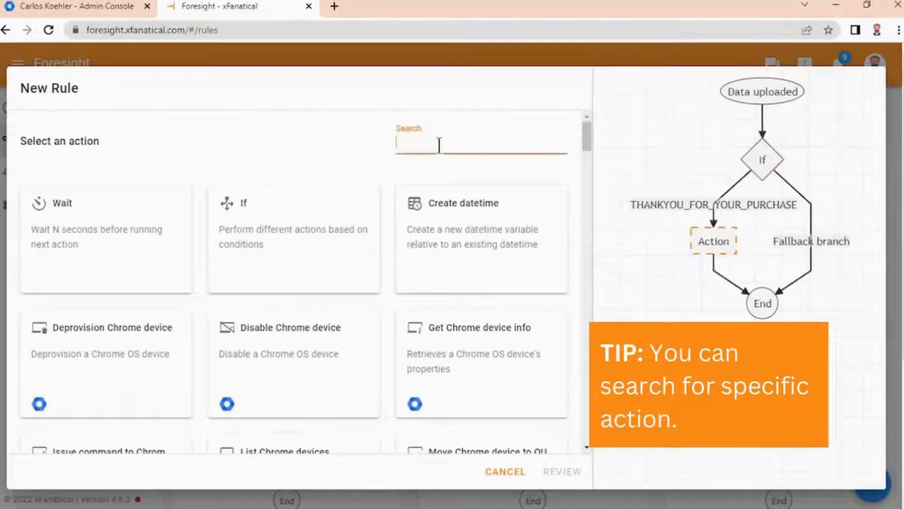
type("email")
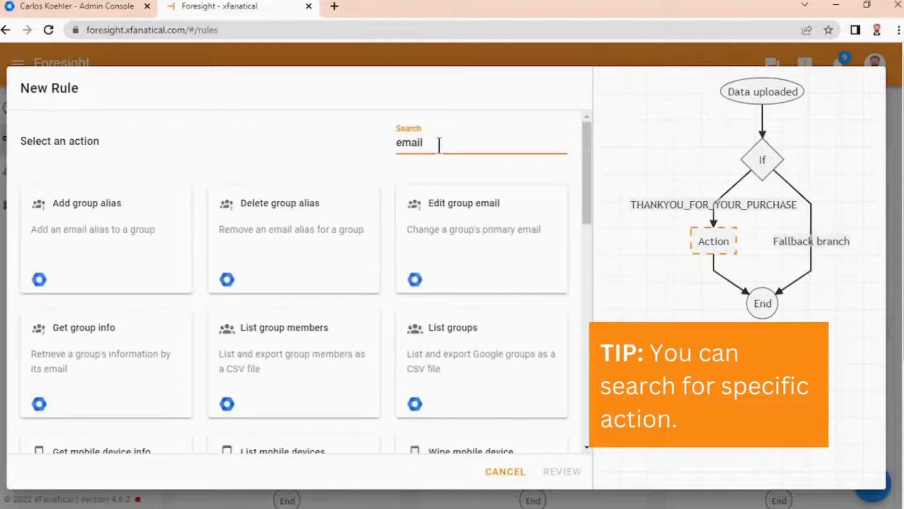
left_click_drag(585, 182, 589, 400)
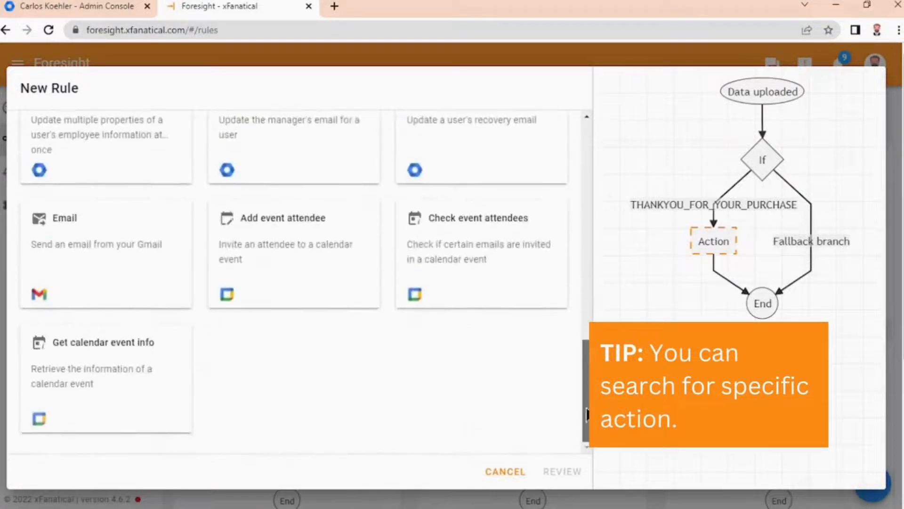
left_click(80, 272)
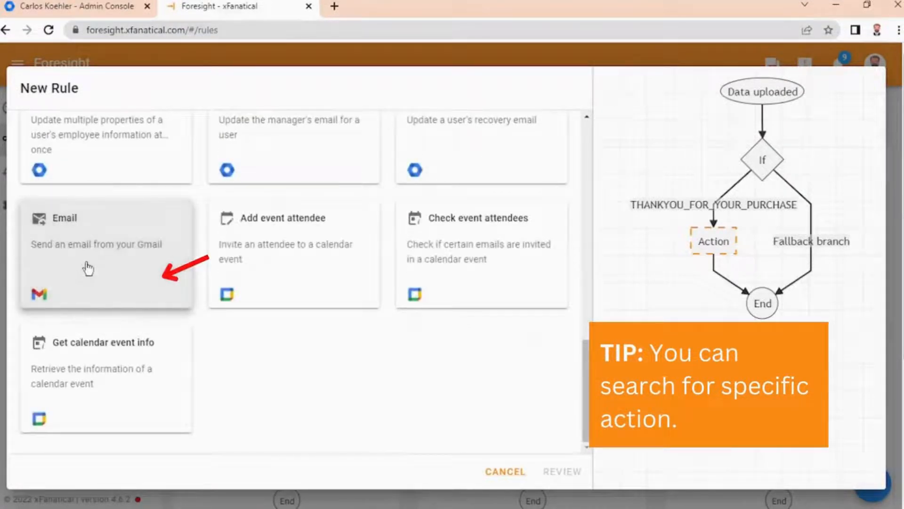
Address the email to the Email Address variable and set the subject to "Thankyou for your purchase".
left_click(107, 308)
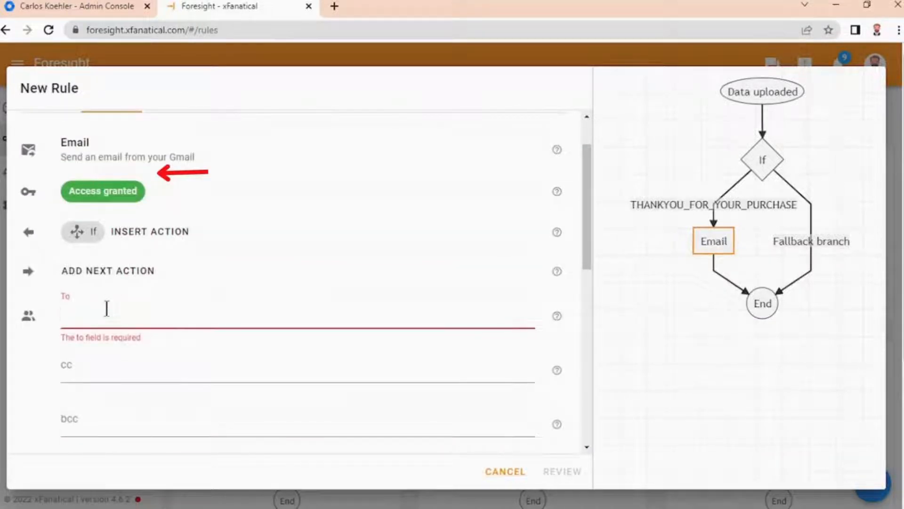
type("{{")
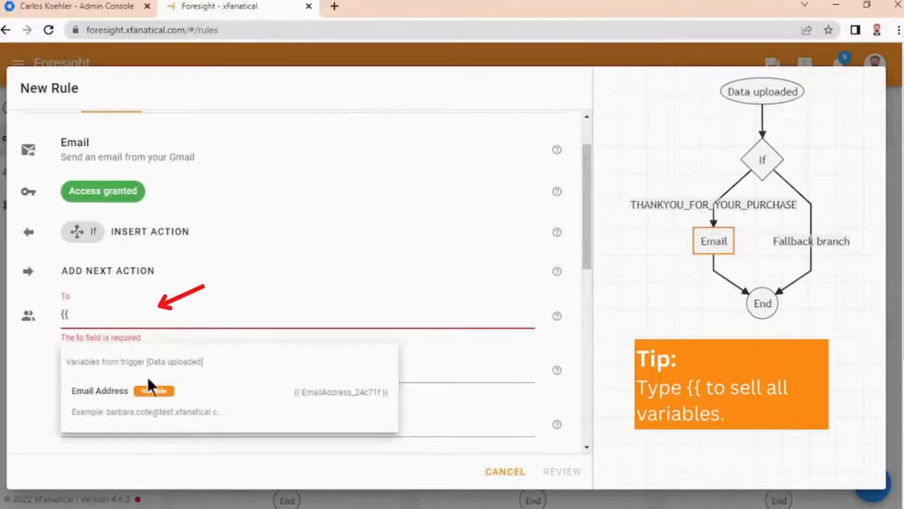
left_click(144, 402)
scroll(132, 369, "down", 3)
left_click(111, 336)
type("Thanks")
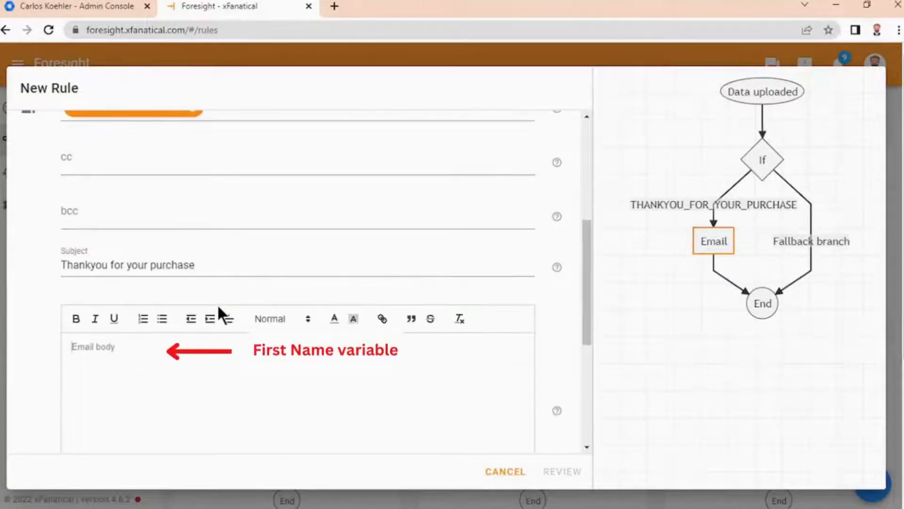
Begin the email body with the greeting "Hi" followed by the First Name variable.
type("Hi")
type(" {{")
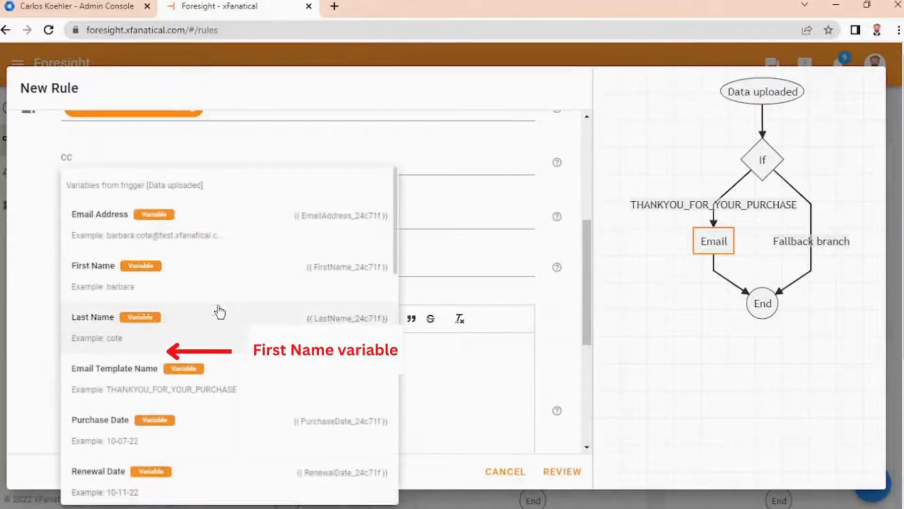
left_click(129, 278)
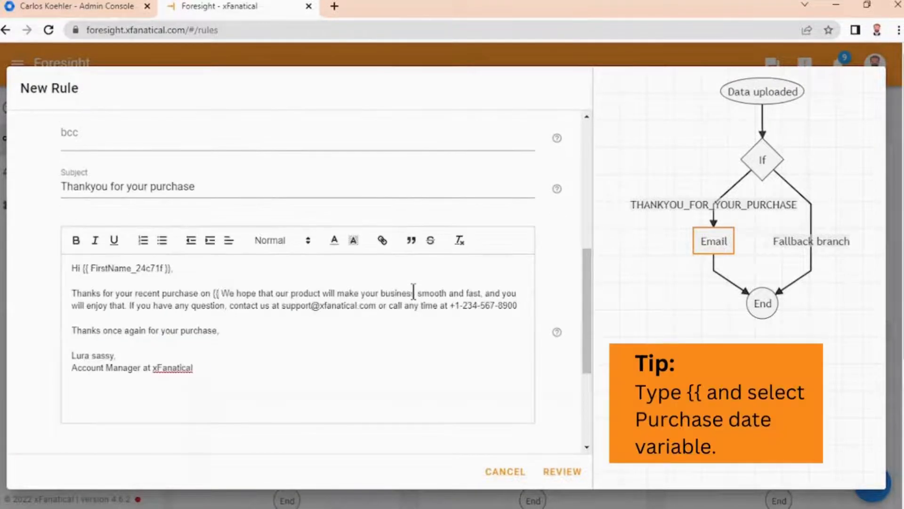
Replace the stray braces after "Thanks for your recent purchase on" in the email body with the Purchase Date variable.
key("BackSpace")
key("BackSpace")
key("BackSpace")
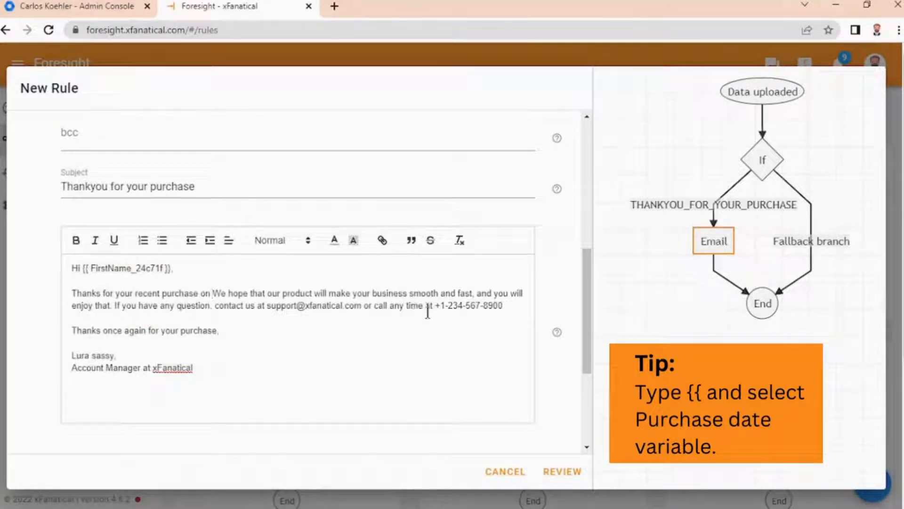
type("{{")
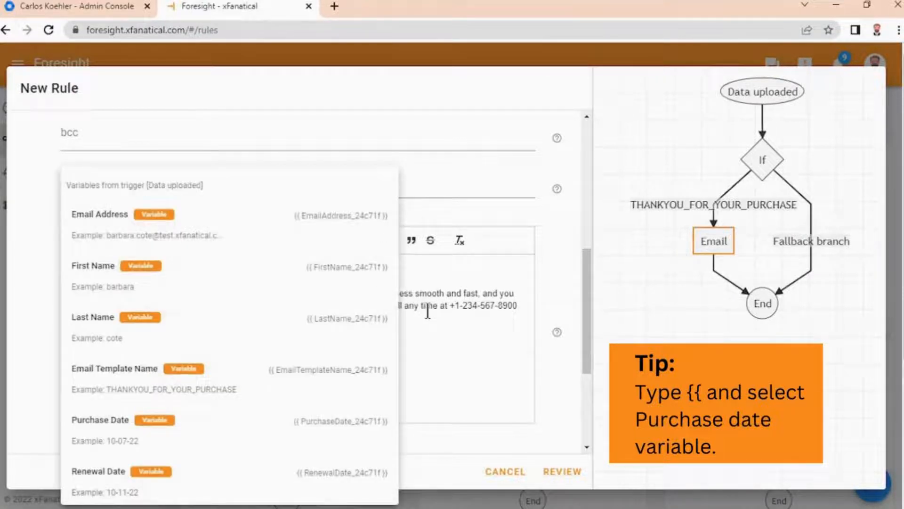
left_click(135, 436)
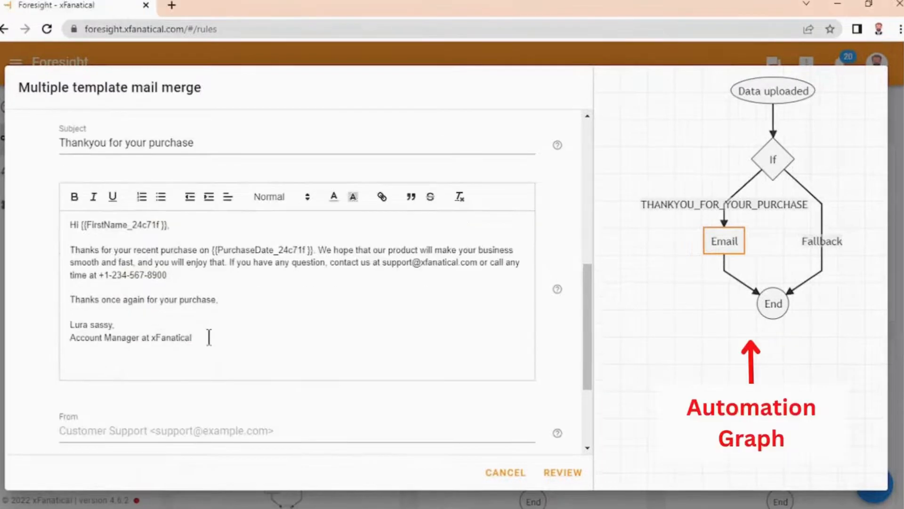
Add a second branch to the If action that requires the Email template name text to be exactly THANKYOU_FOR_YOUR_LOYALTY.
left_click(772, 162)
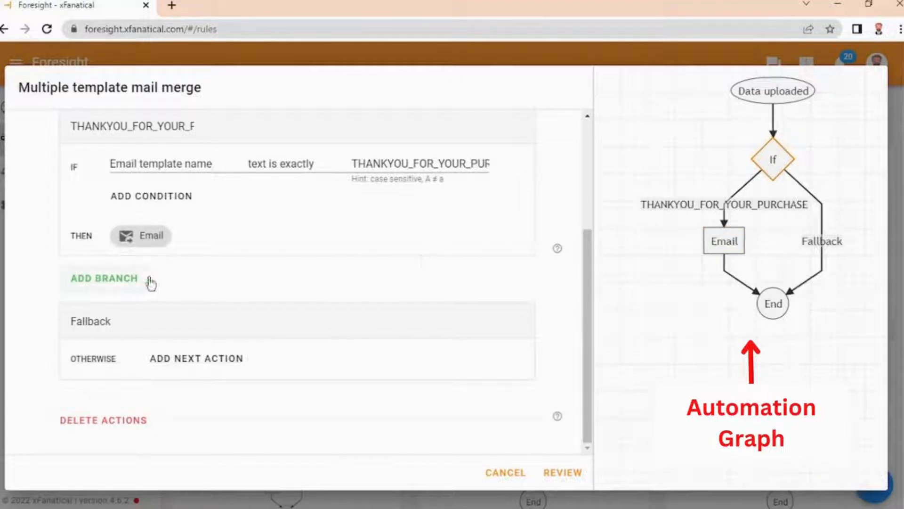
left_click(121, 283)
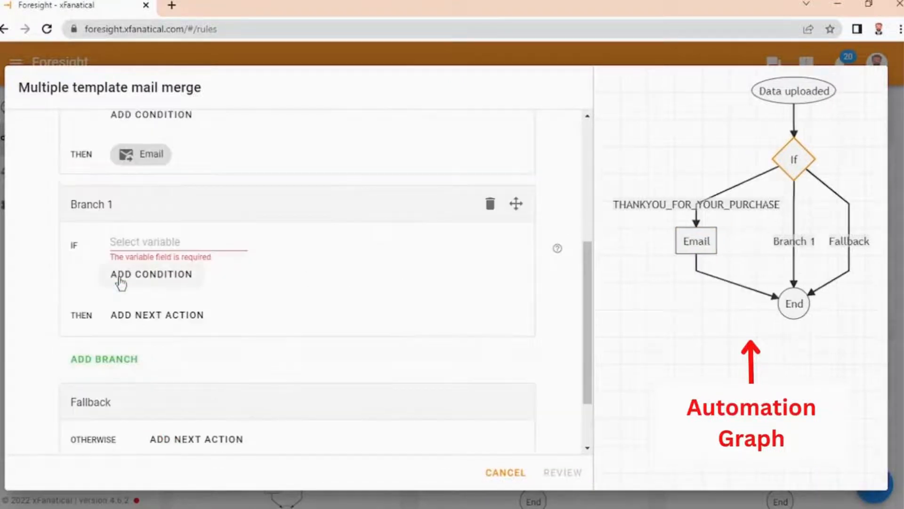
left_click(142, 249)
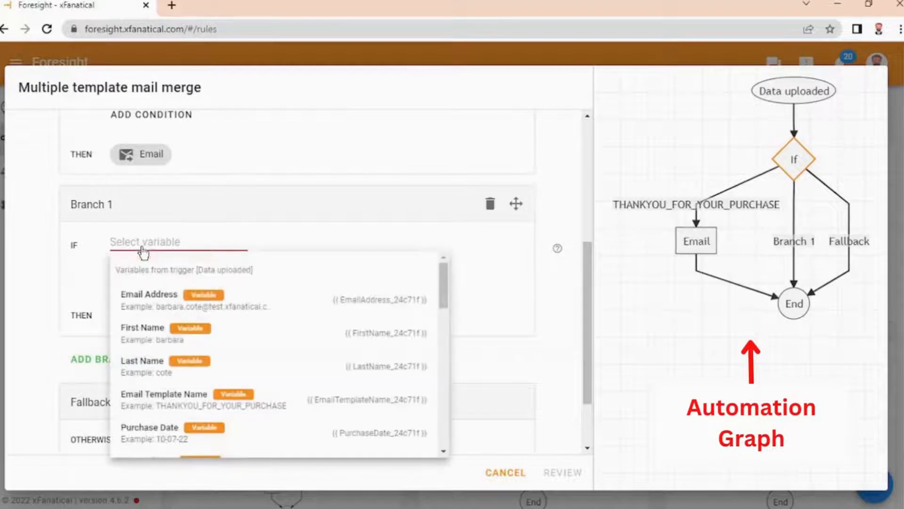
left_click(160, 406)
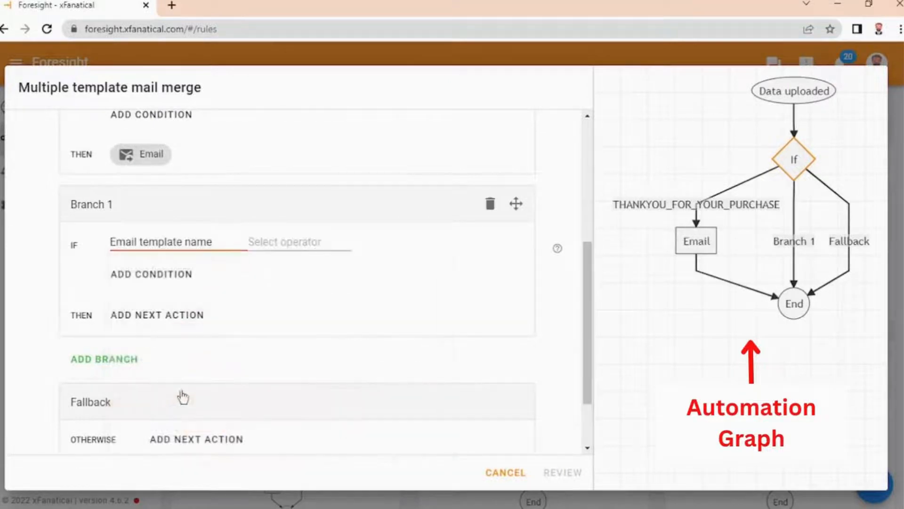
left_click(295, 245)
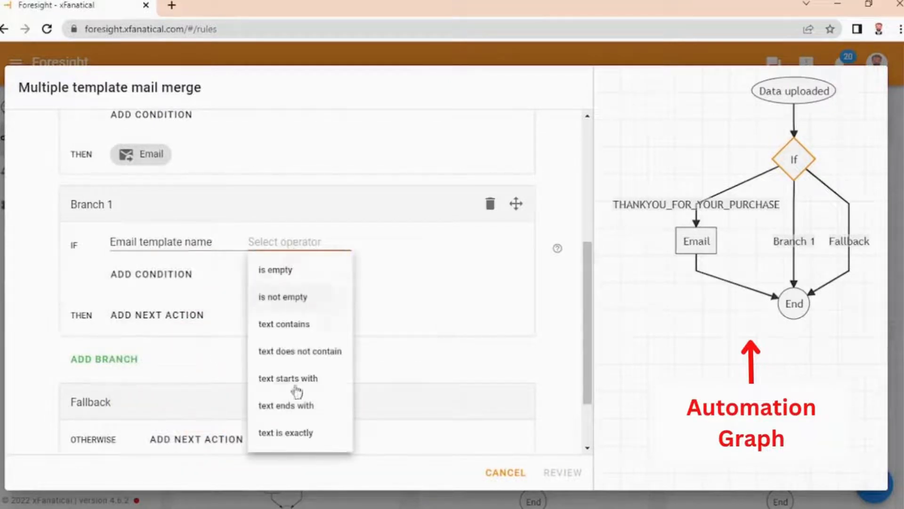
left_click(293, 432)
left_click(385, 248)
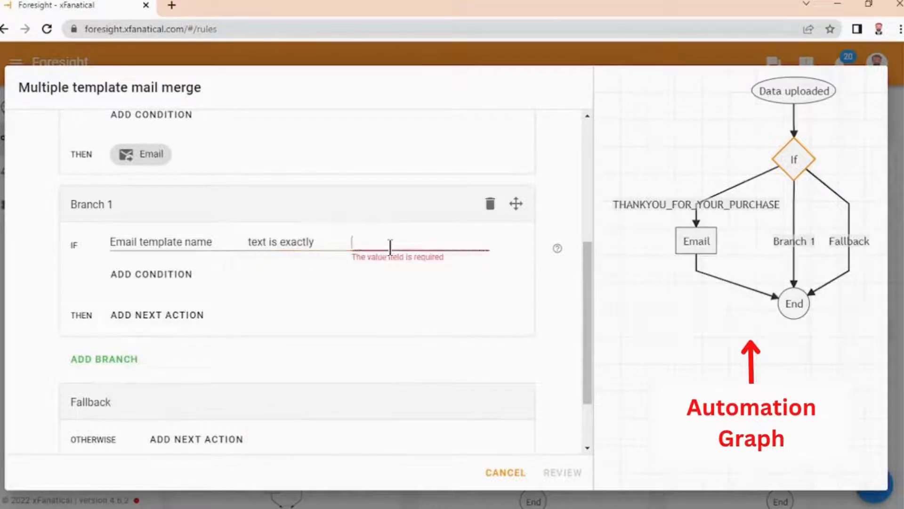
type("THANKYOU_FOR_YOUR_LOYALTY")
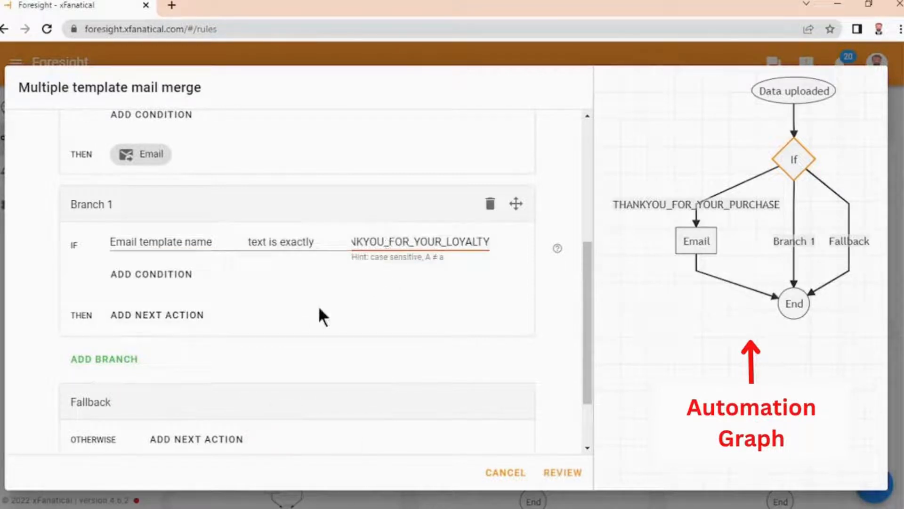
Add the Gmail Email action as the next action of the new loyalty branch.
left_click(218, 315)
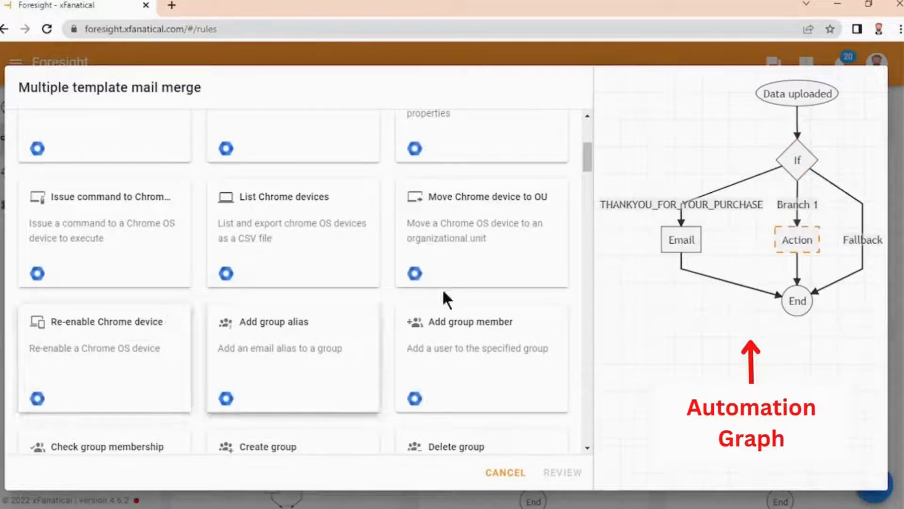
left_click_drag(586, 160, 586, 397)
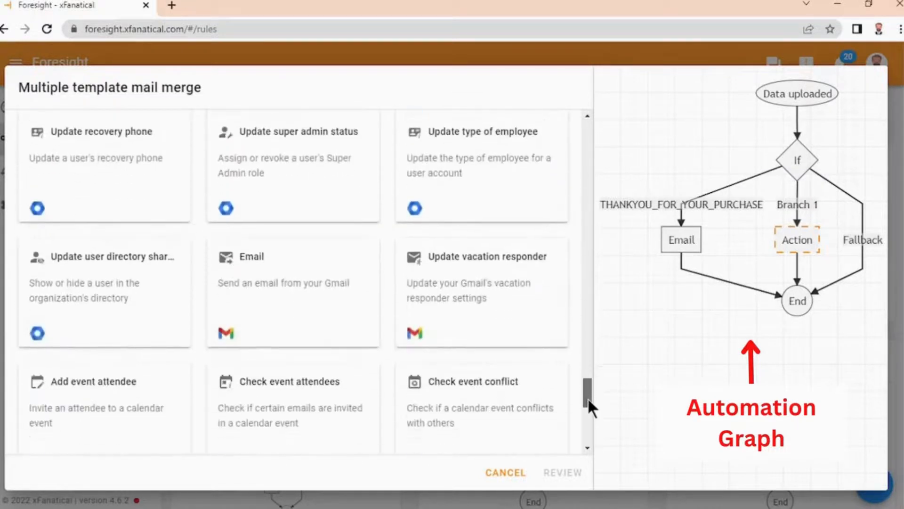
left_click(335, 321)
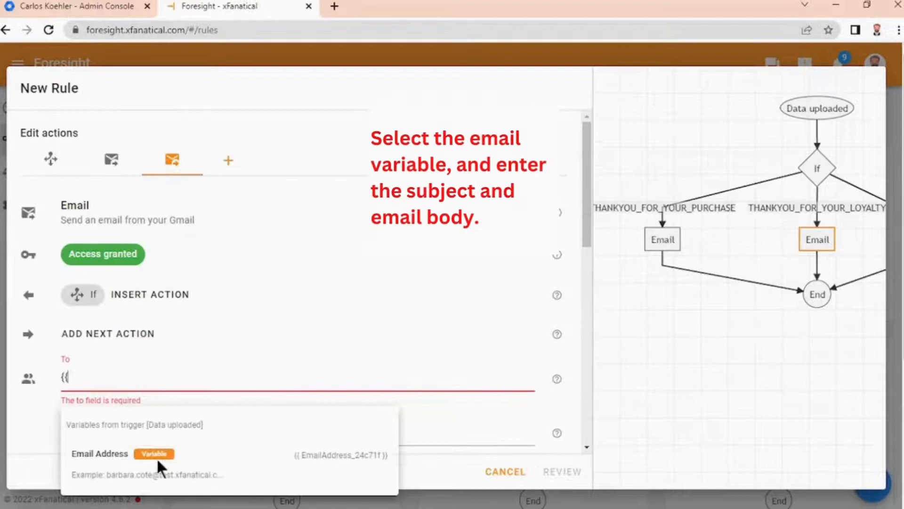
Address the loyalty email to the Email Address variable and set its subject to "Thank you for your loyalty".
left_click(155, 453)
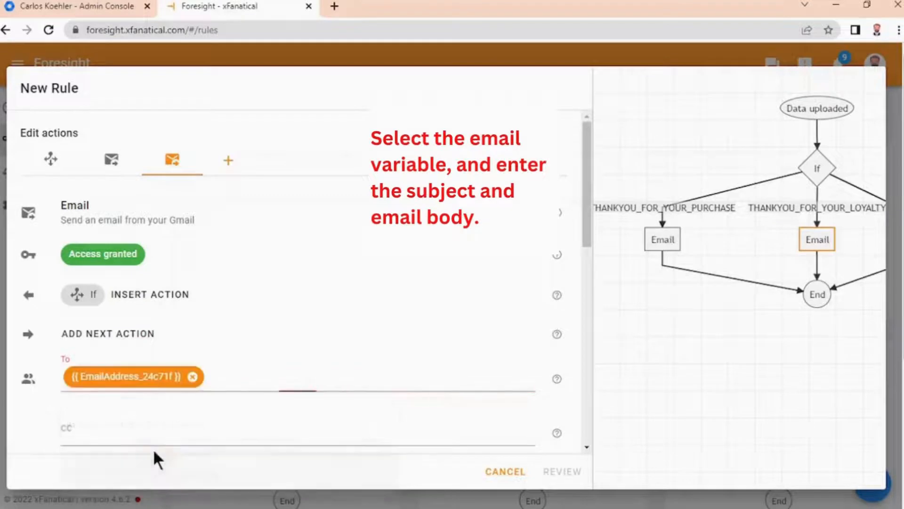
scroll(144, 396, "down", 3)
left_click(134, 398)
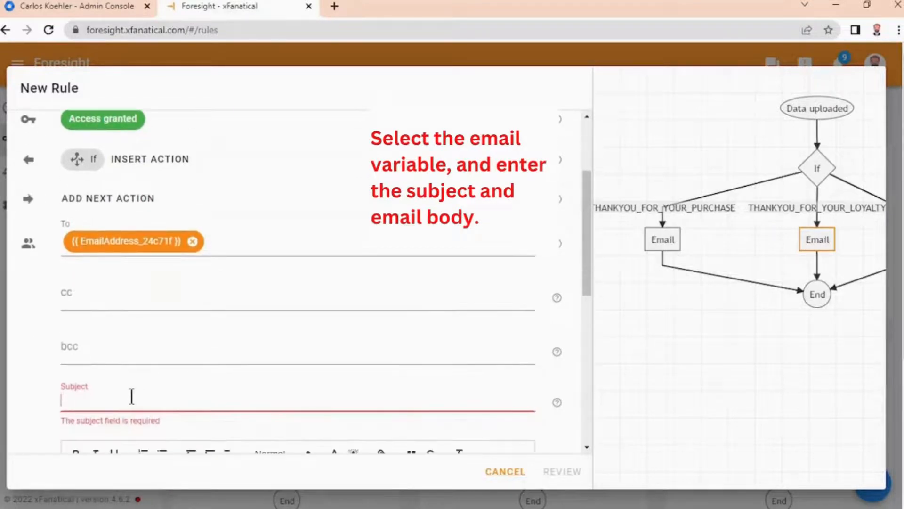
type("Thank you for your loyalty")
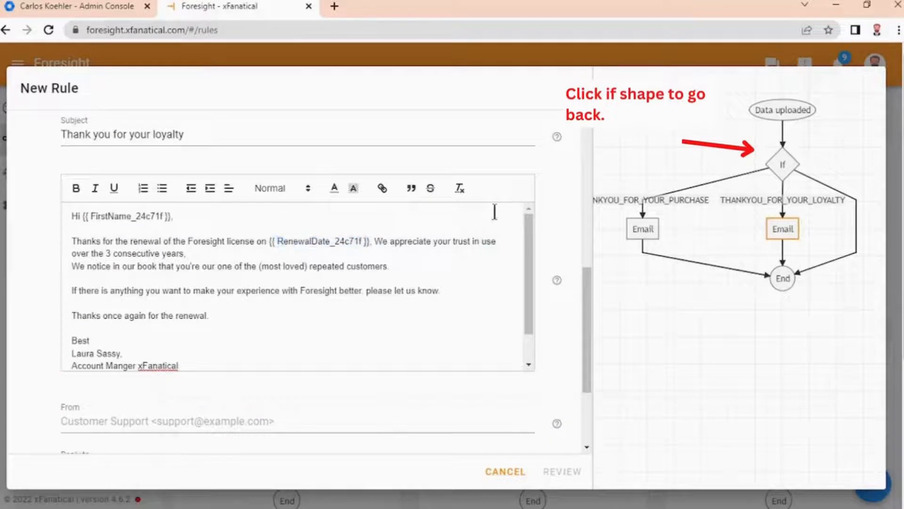
Add a third branch to the If action and name it COUPON_CODE, copying the name from the "Mail Merge with multiple templates" spreadsheet.
left_click(785, 166)
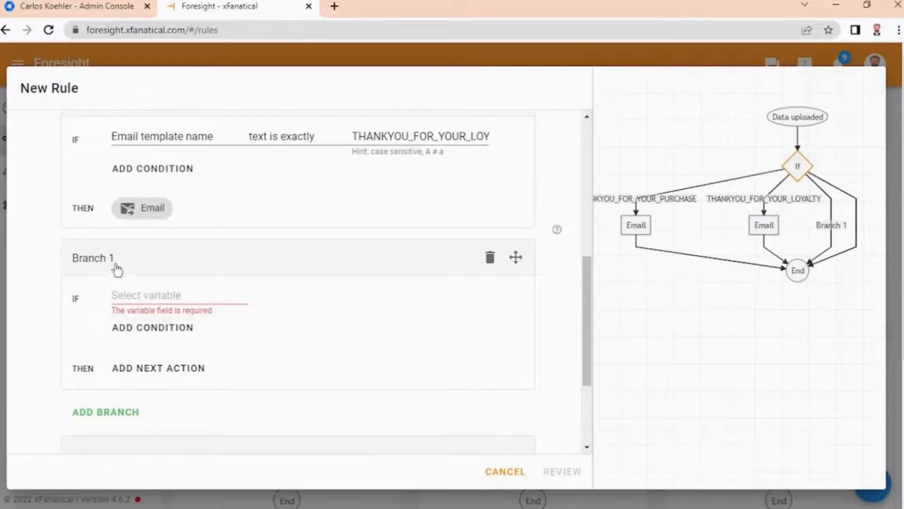
left_click(106, 260)
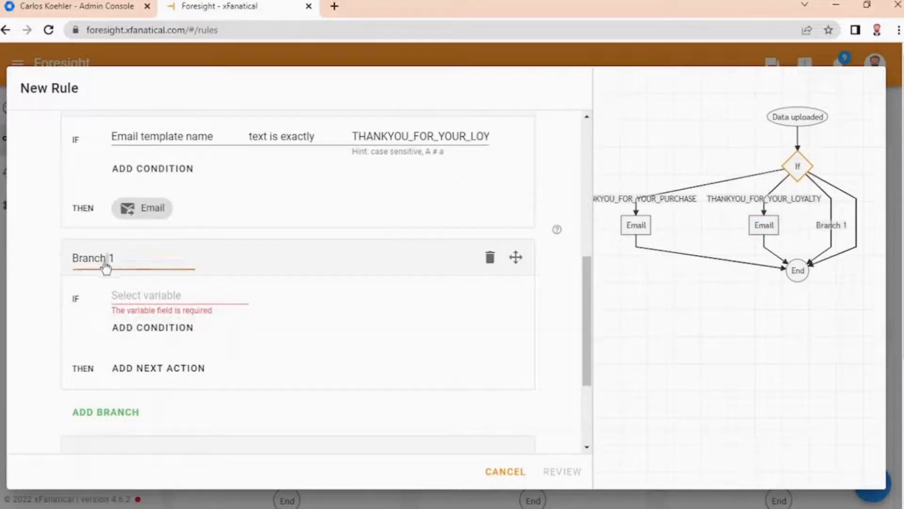
scroll(64, 275, "down", 1)
key("alt")
mouse_move(385, 507)
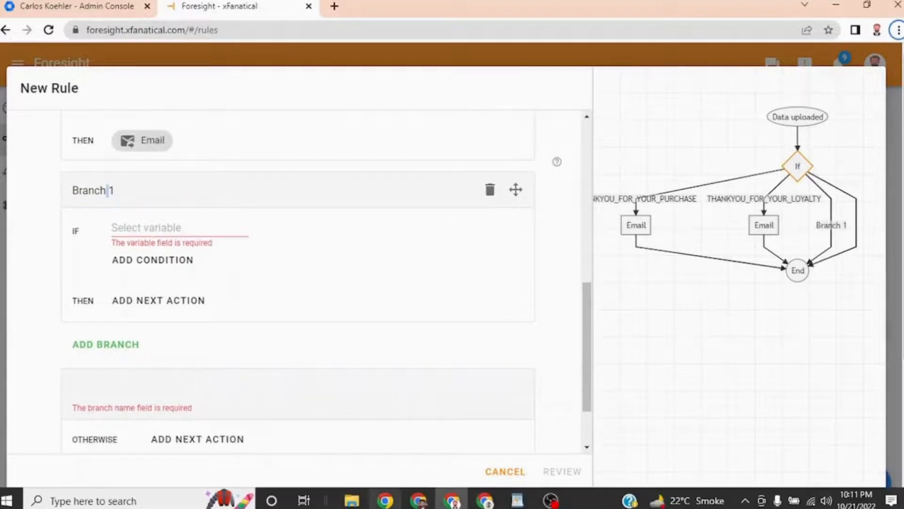
mouse_move(485, 500)
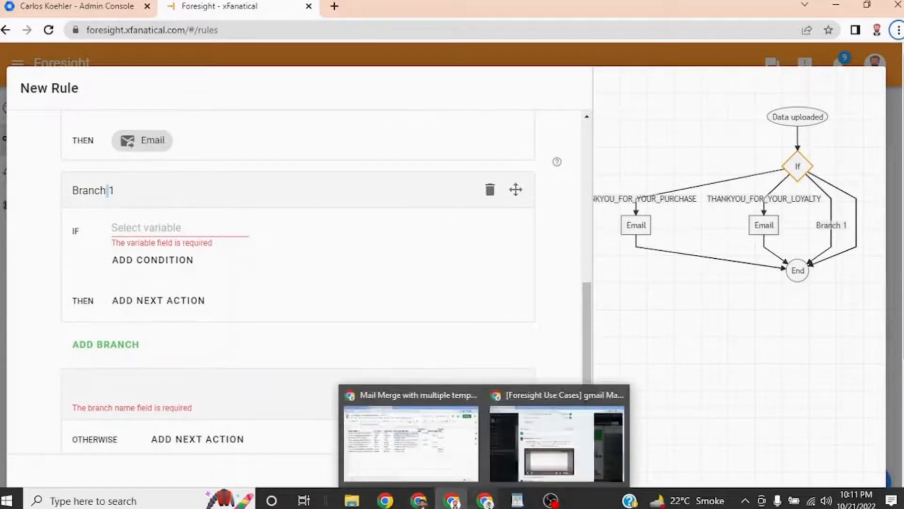
left_click(419, 433)
left_click(379, 213)
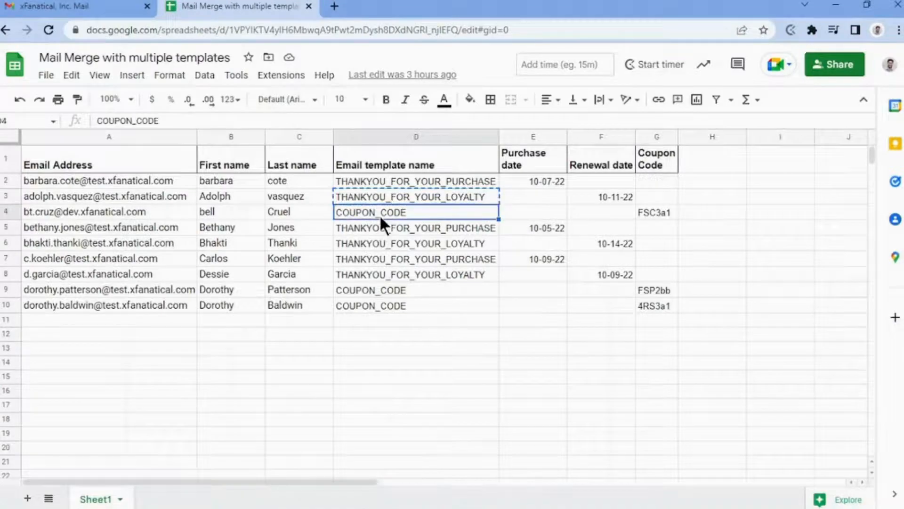
key("ctrl+c")
key("alt+Tab")
key("ctrl+v")
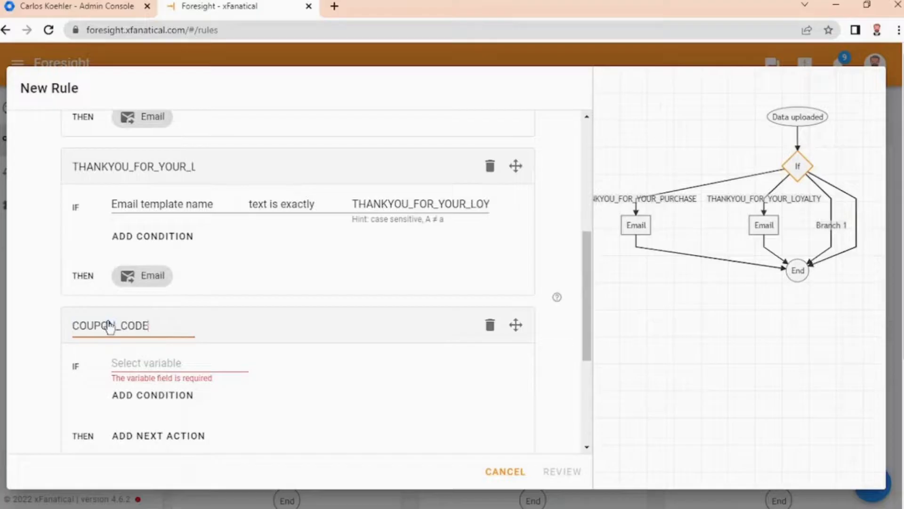
Set the COUPON_CODE branch condition to Email template name, text is exactly, COUPON_CODE.
left_click(153, 362)
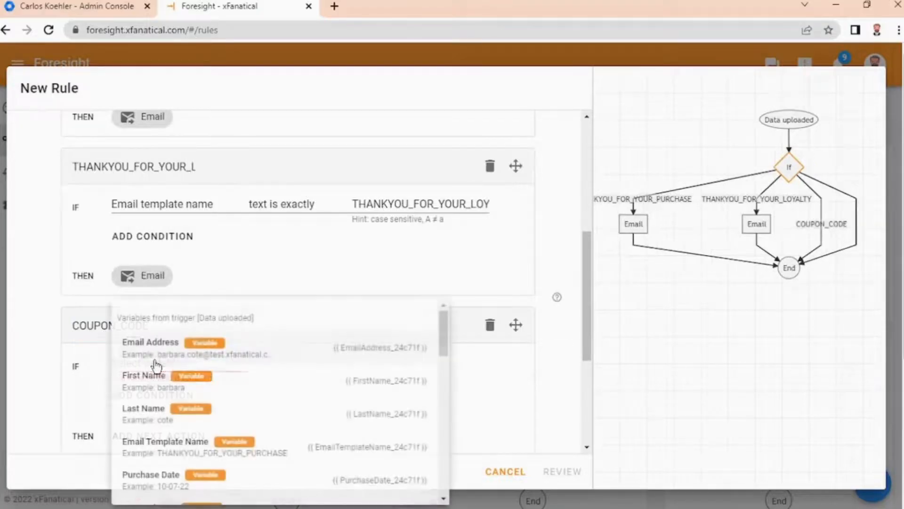
left_click(186, 443)
scroll(162, 393, "down", 2)
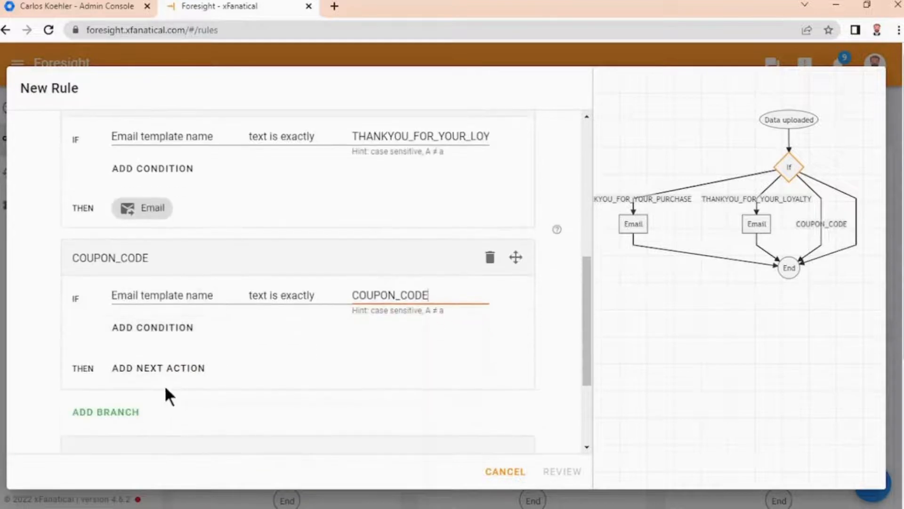
Add the Gmail Email action as the next action of the COUPON_CODE branch.
left_click(158, 372)
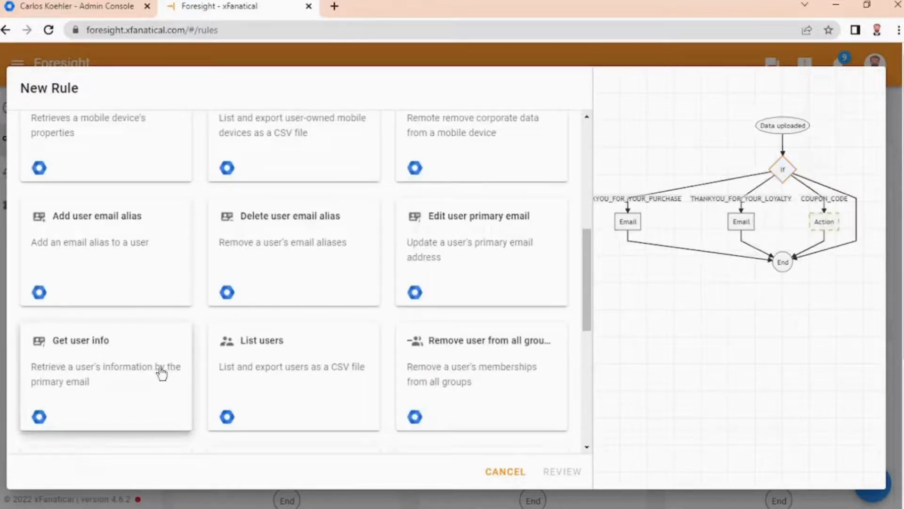
scroll(166, 372, "down", 10)
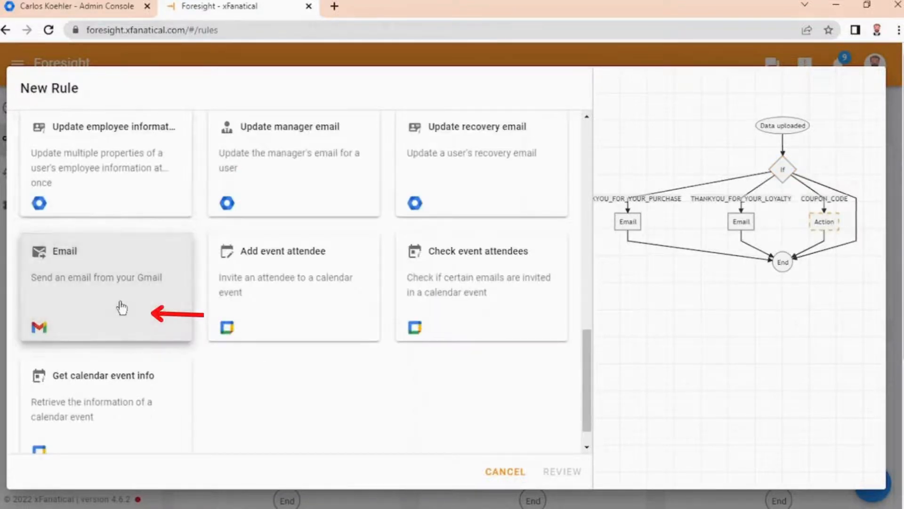
left_click(126, 309)
Insert the Coupon Code variable in the coupon email's body, below the sentence about using the code for the discount.
scroll(210, 230, "up", 10)
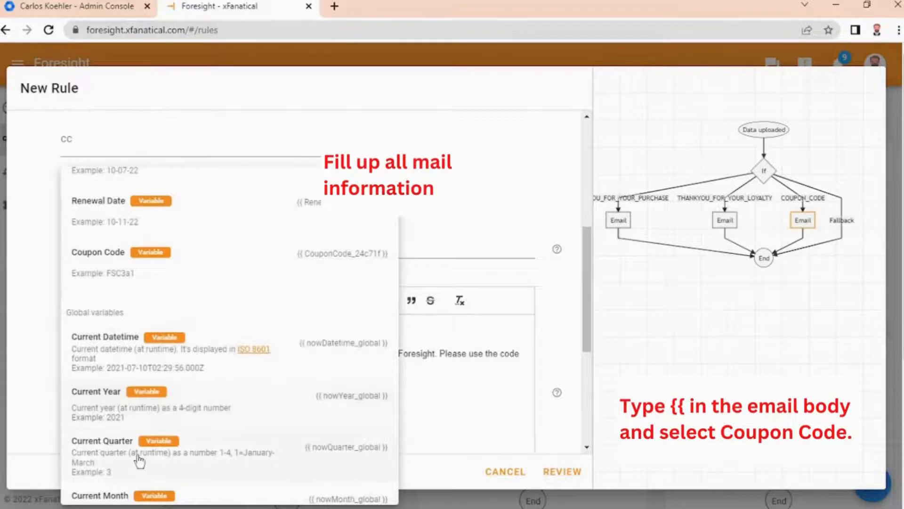
scroll(131, 463, "down", 1)
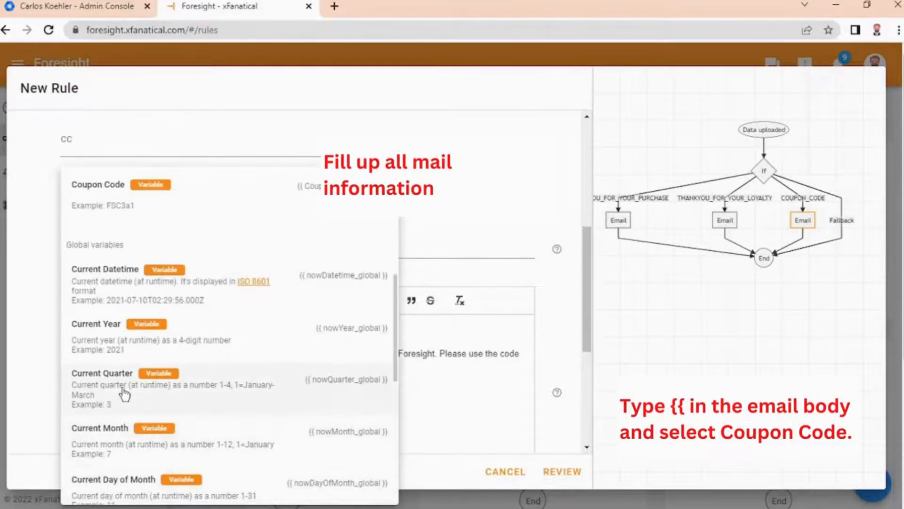
left_click(117, 209)
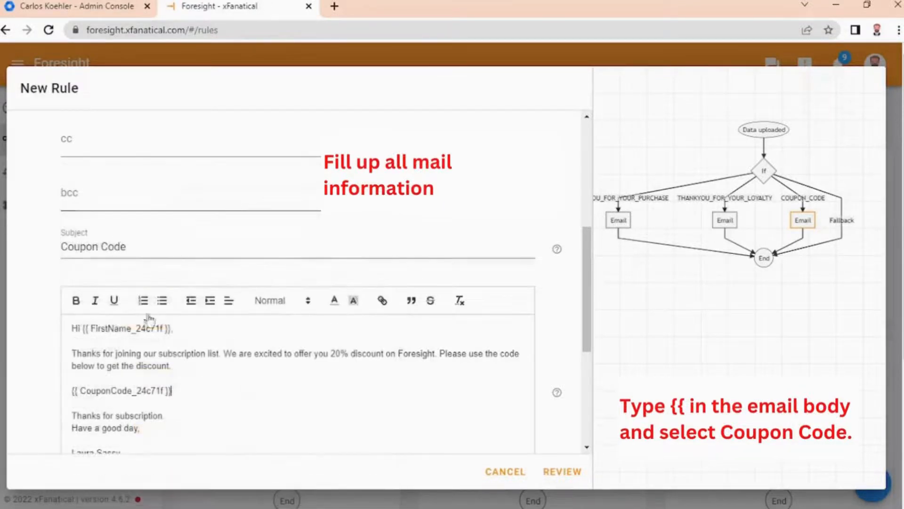
left_click_drag(191, 392, 130, 393)
left_click(220, 393)
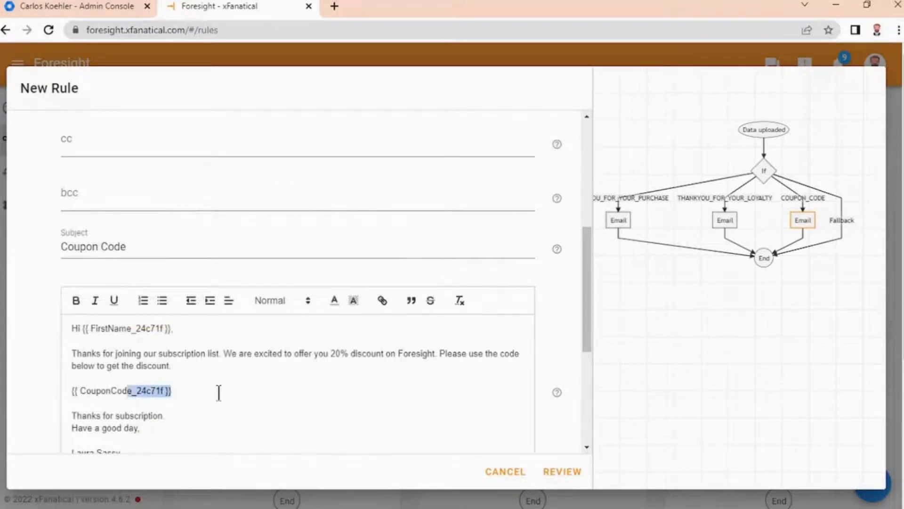
left_click(220, 394)
scroll(222, 393, "down", 1)
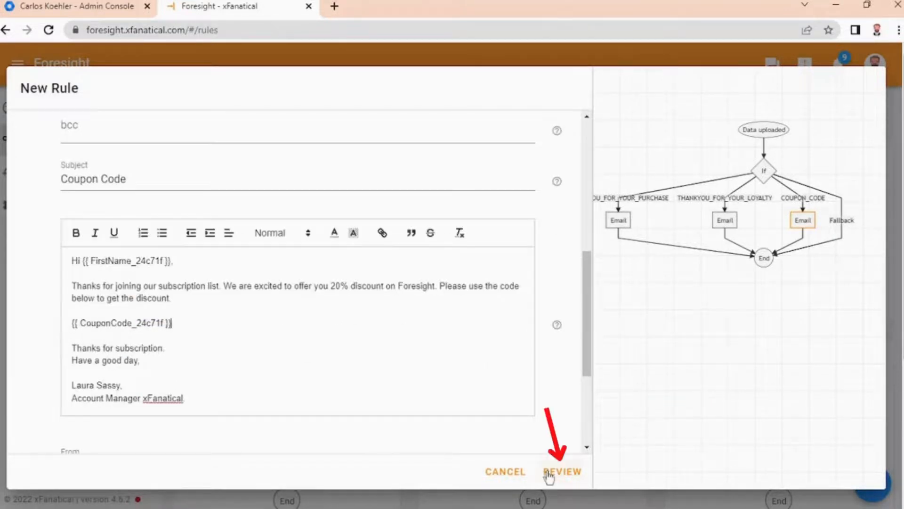
Proceed to the rule review, name the rule "Multiple template mail merge" and create it.
left_click(548, 471)
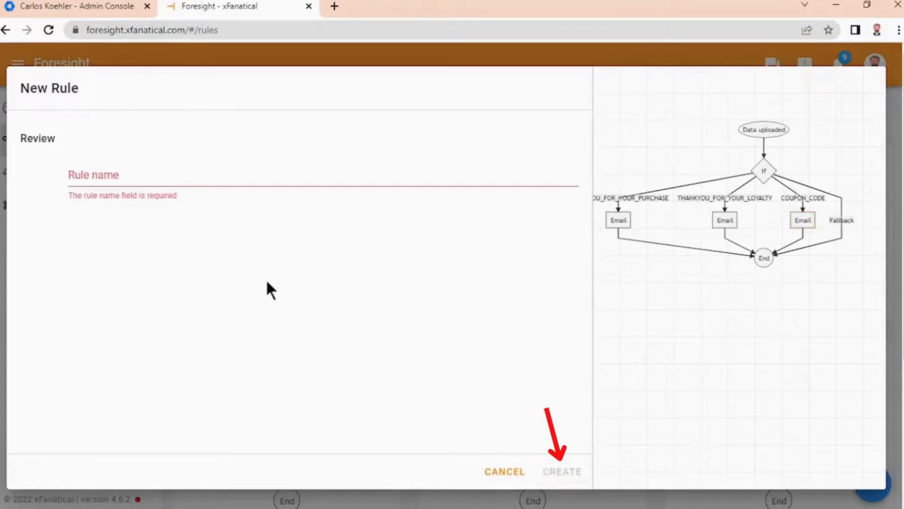
left_click(201, 180)
type("Mult")
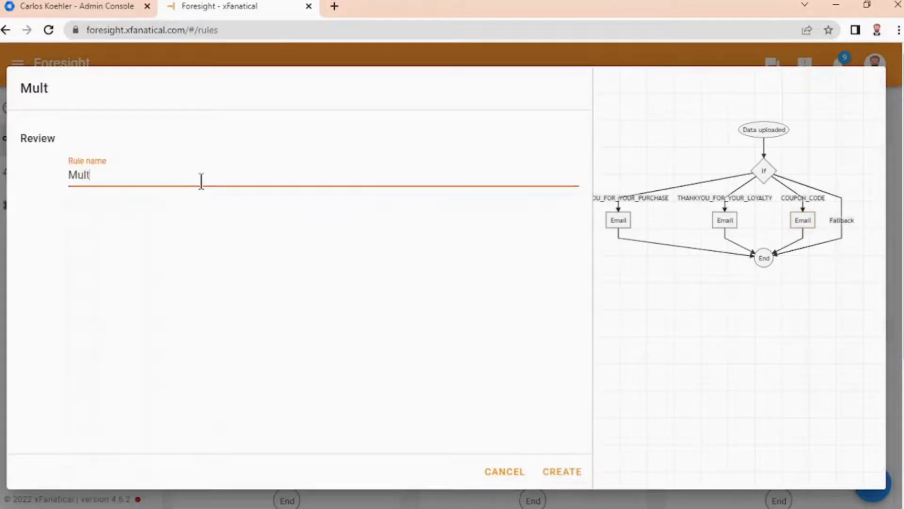
type("iple template mail merge")
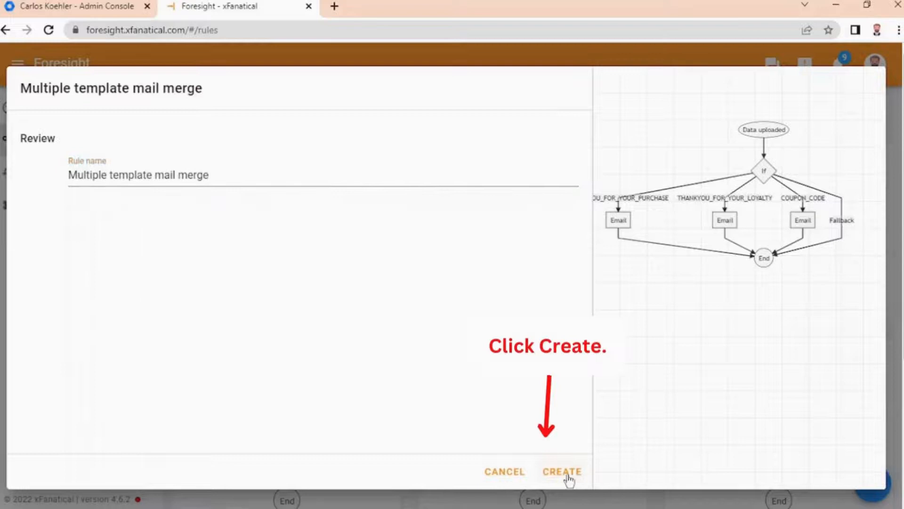
left_click(567, 476)
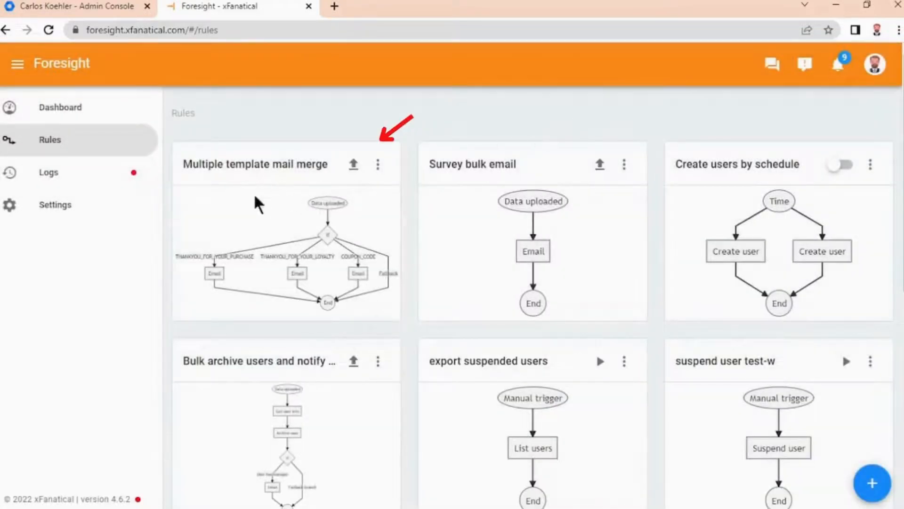
Run the "Multiple template mail merge" rule by uploading the file "Mail Merge with multiple templates.csv".
left_click(354, 166)
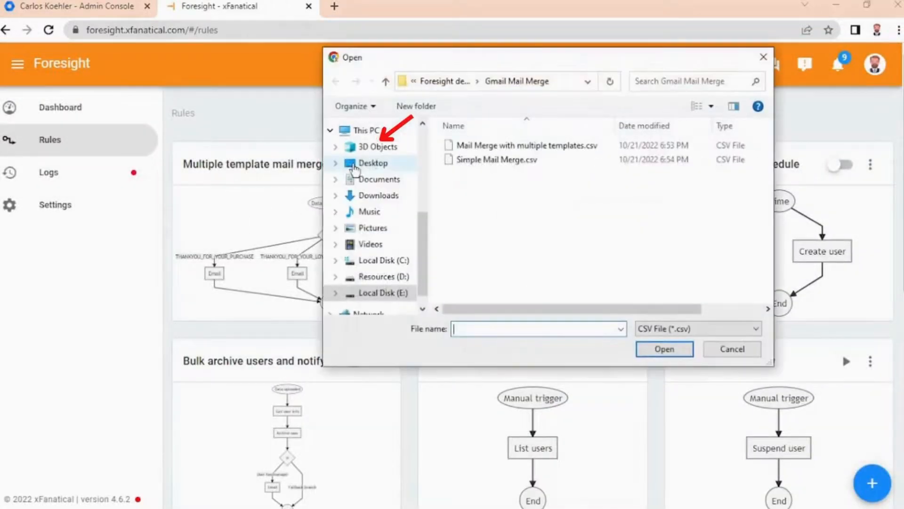
double_click(501, 145)
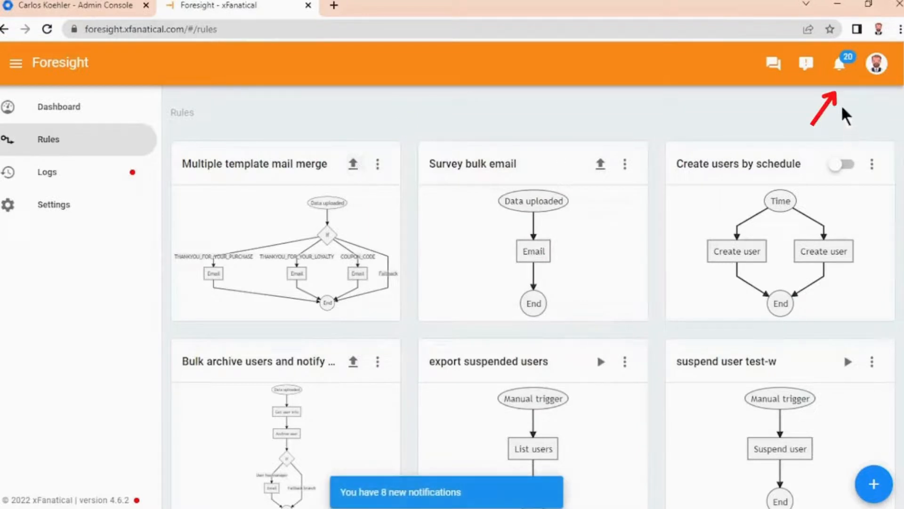
Check the new notifications for the CSV processing report and expand the newest "Multiple template mail merge" entry in the logs.
left_click(839, 77)
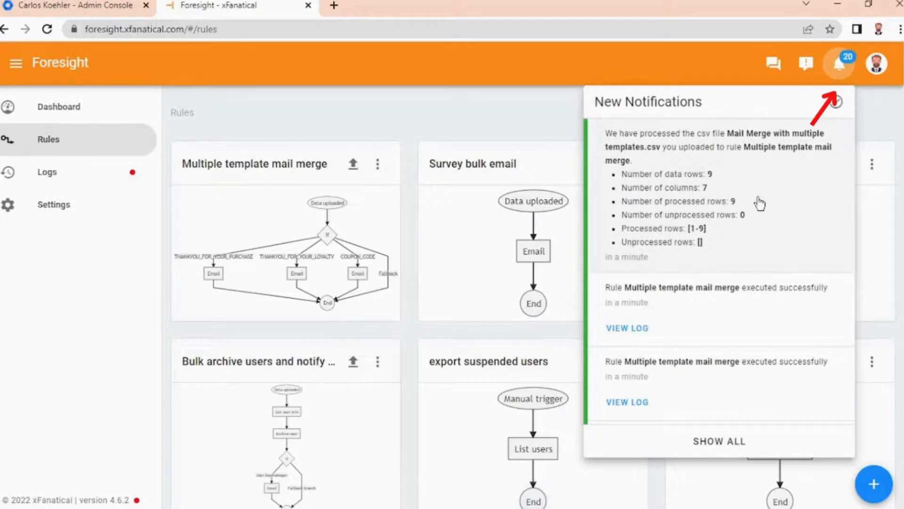
left_click(117, 188)
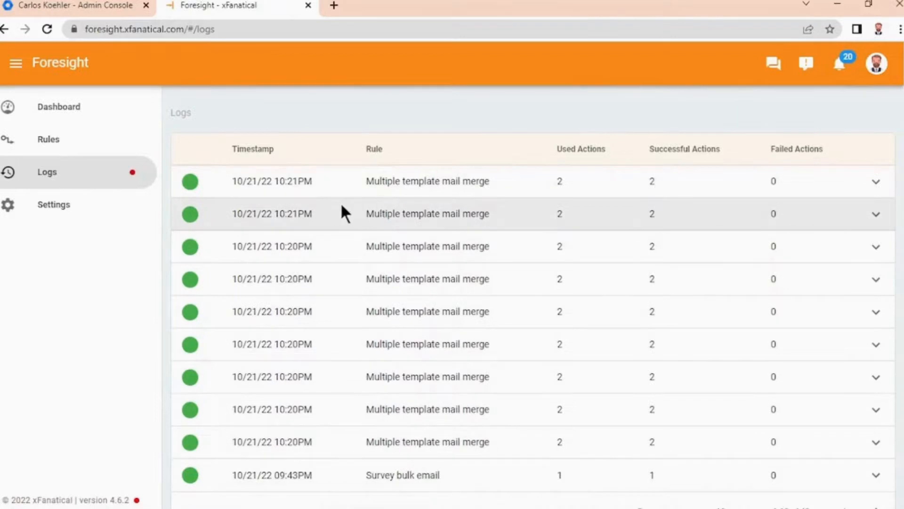
left_click(875, 184)
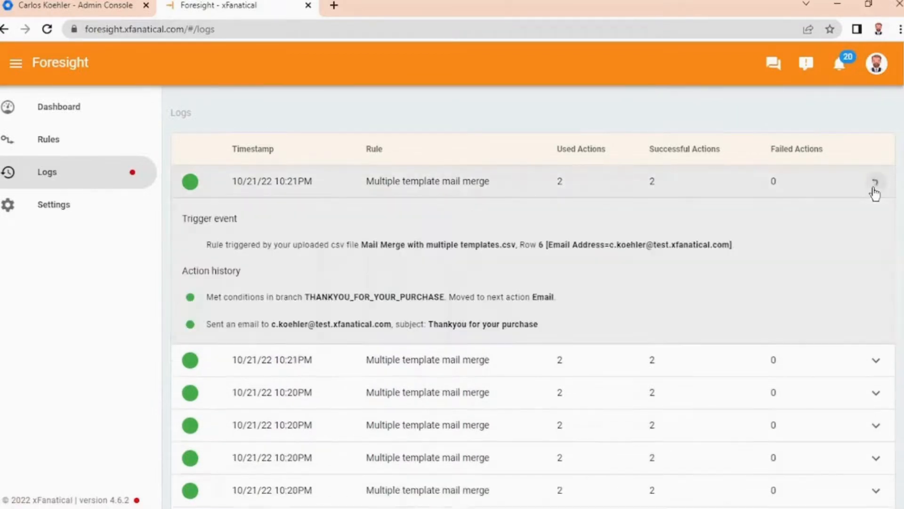